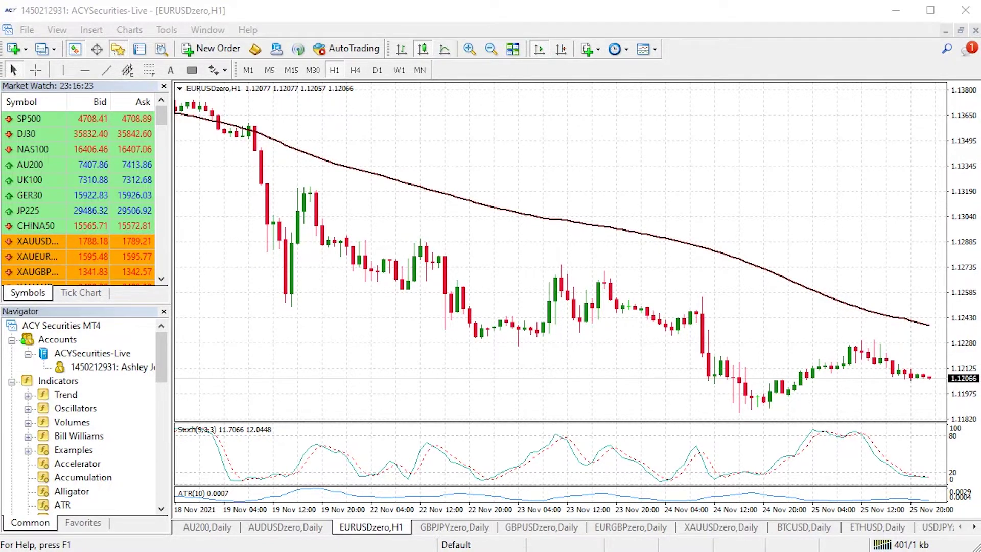
# - Bring up the MetaTrader Scripts folder of ACY indicator files beside the EURUSD H1 chart
pyautogui.hotkey('alt', 'Tab')
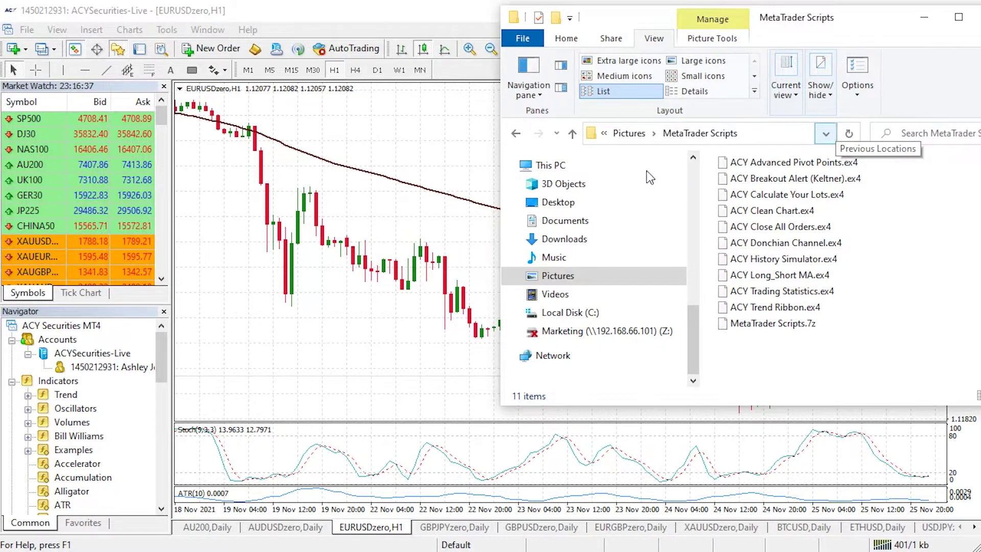
# - Open MetaTrader 4's data folder from the File menu, move it left, and browse into MQL4\Indicators
pyautogui.click(358, 102)
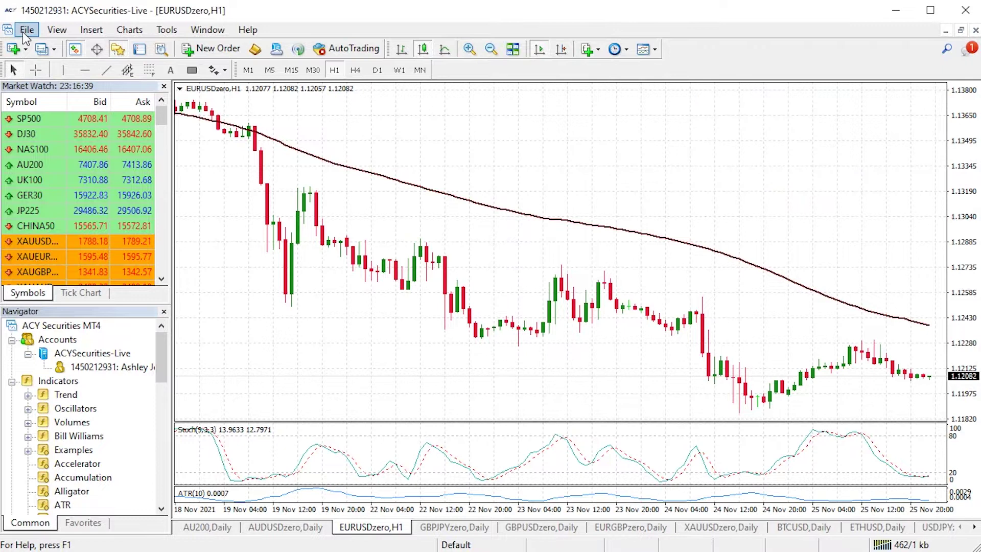
pyautogui.click(22, 32)
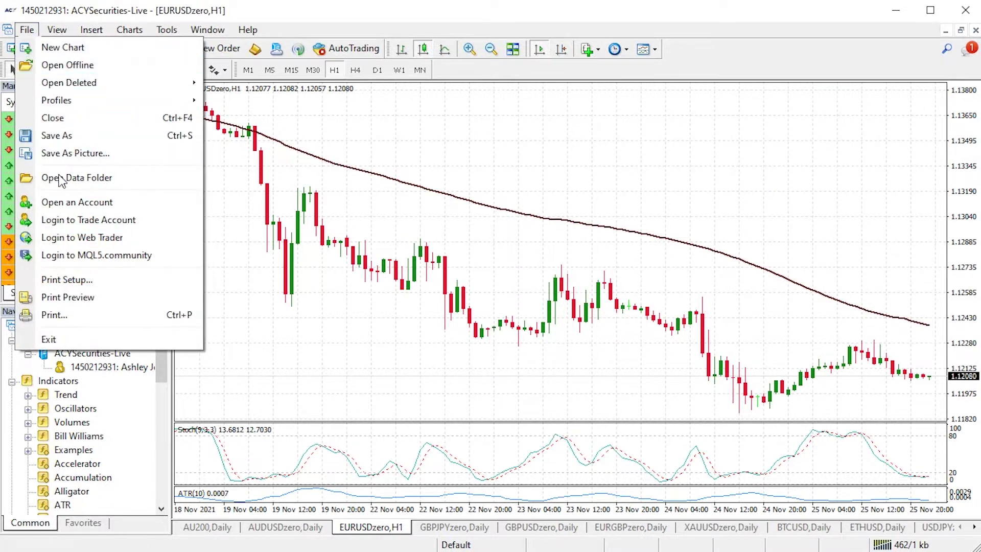
pyautogui.click(101, 177)
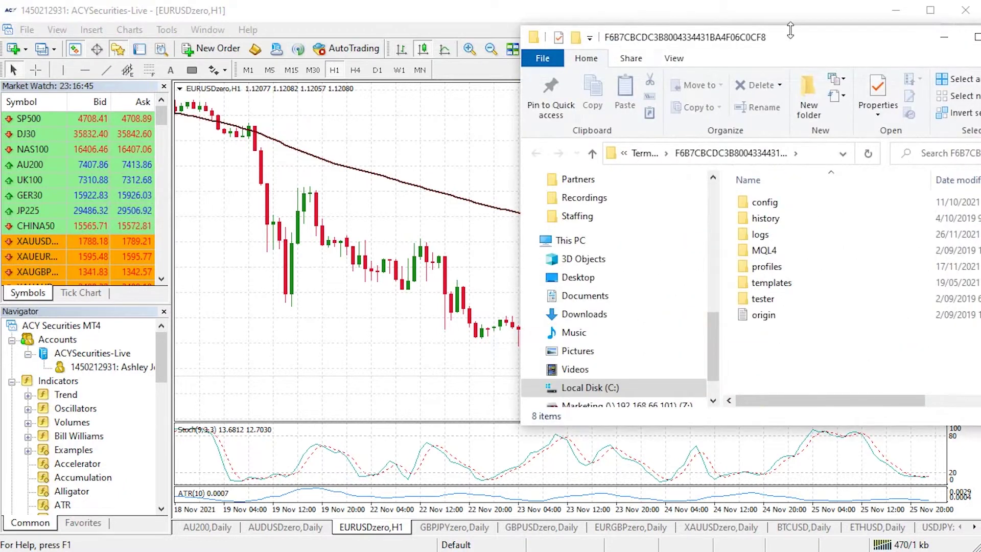
pyautogui.moveTo(787, 41); pyautogui.dragTo(311, 38)
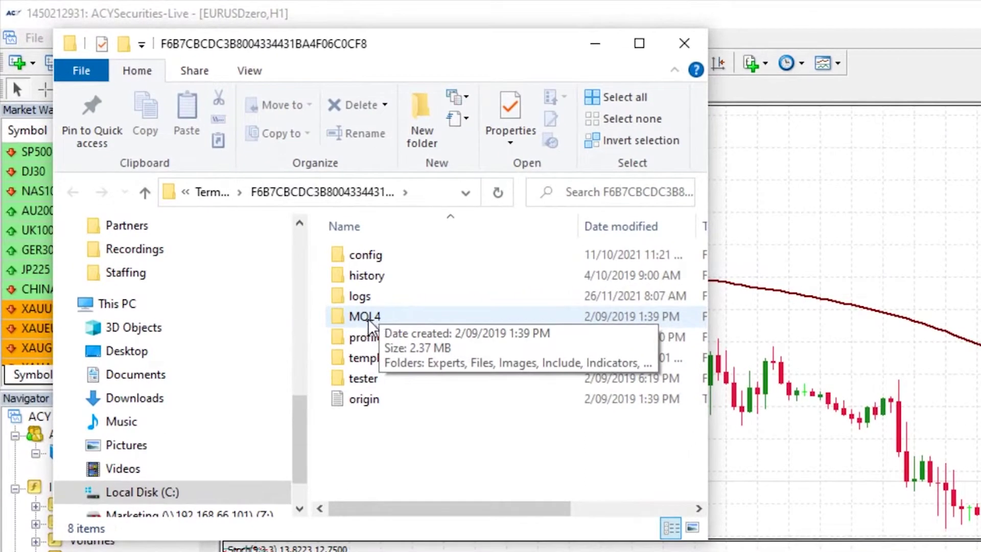
pyautogui.doubleClick(368, 319)
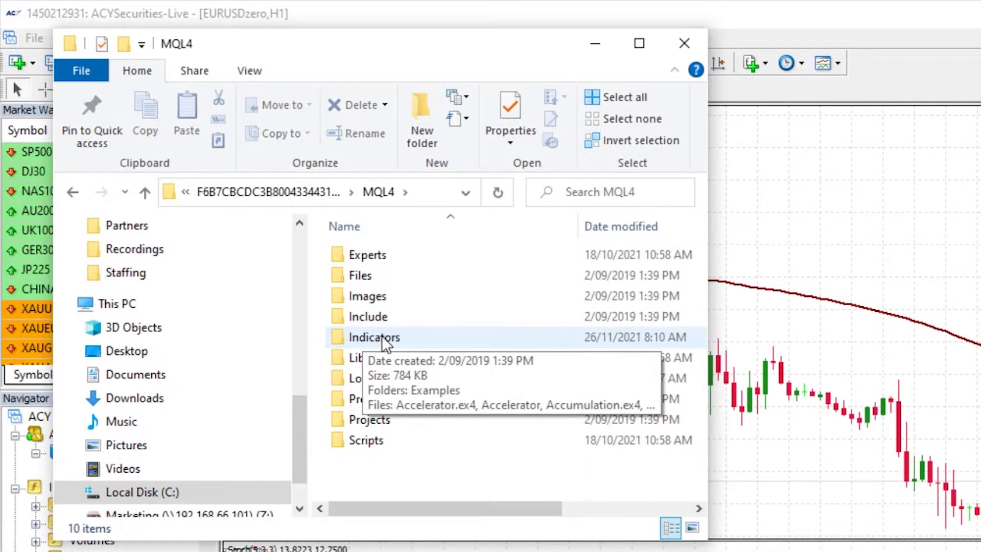
pyautogui.doubleClick(381, 335)
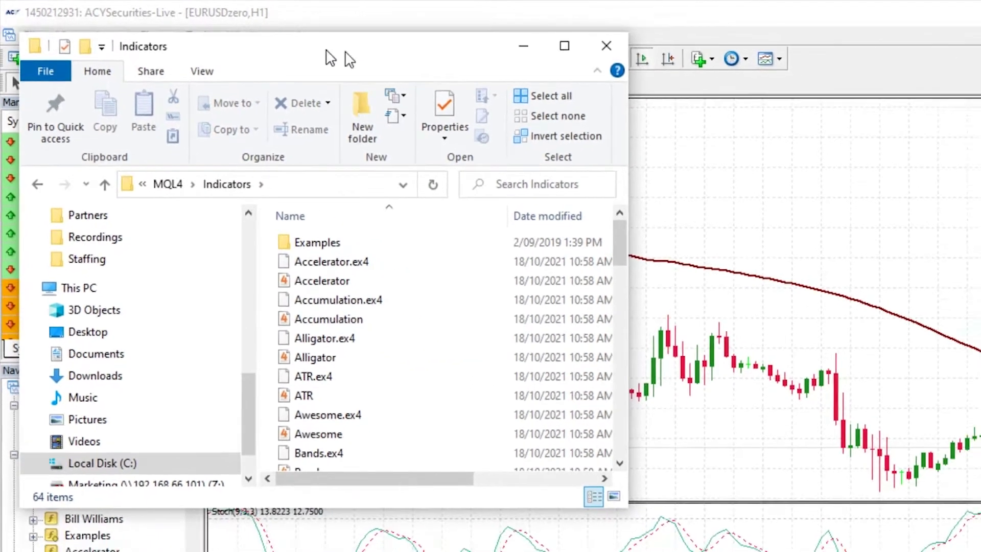
# - Copy ACY Advanced Pivot Points.ex4 from MetaTrader Scripts and paste it into MQL4\Indicators
pyautogui.moveTo(637, 27); pyautogui.dragTo(668, 51)
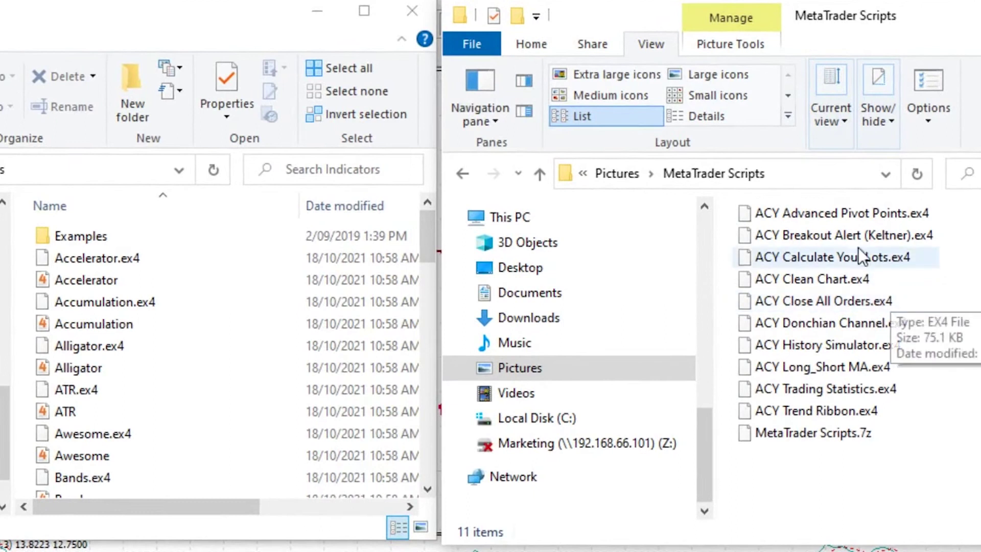
pyautogui.click(811, 207)
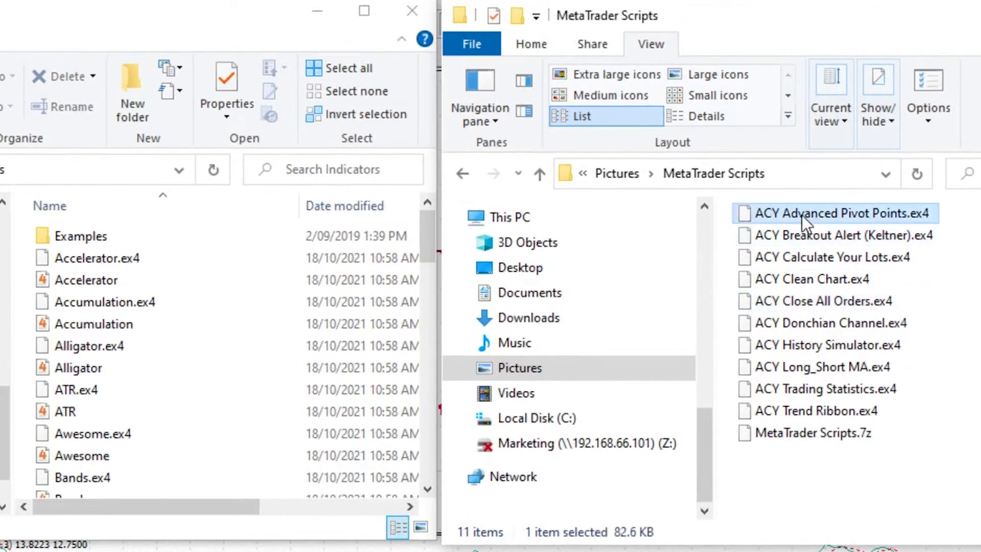
pyautogui.rightClick(802, 215)
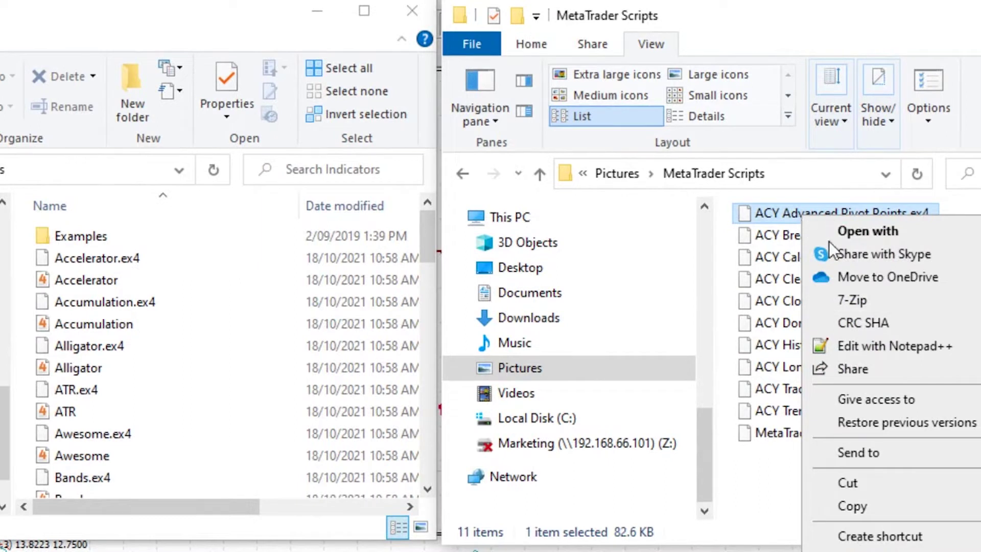
pyautogui.click(864, 506)
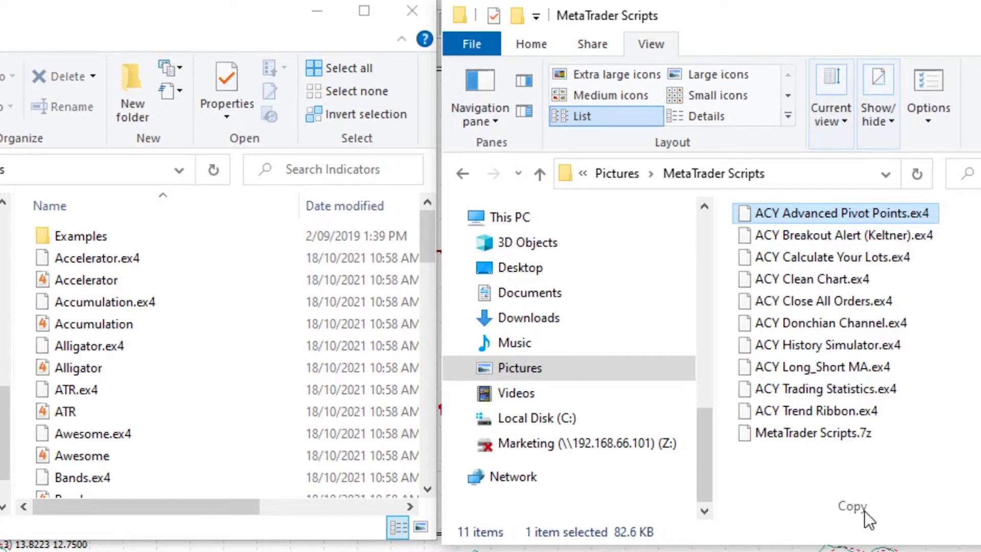
pyautogui.click(253, 327)
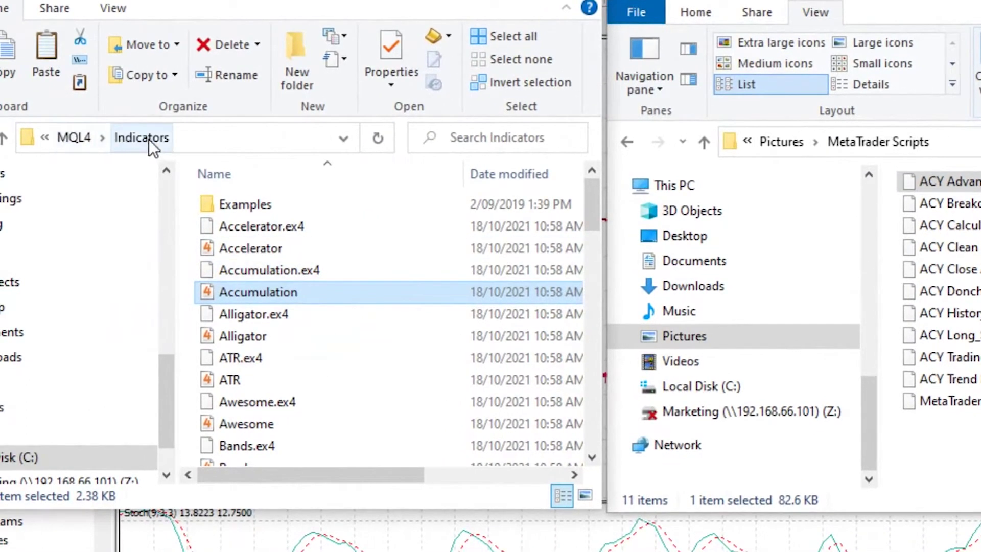
pyautogui.rightClick(401, 327)
pyautogui.click(458, 471)
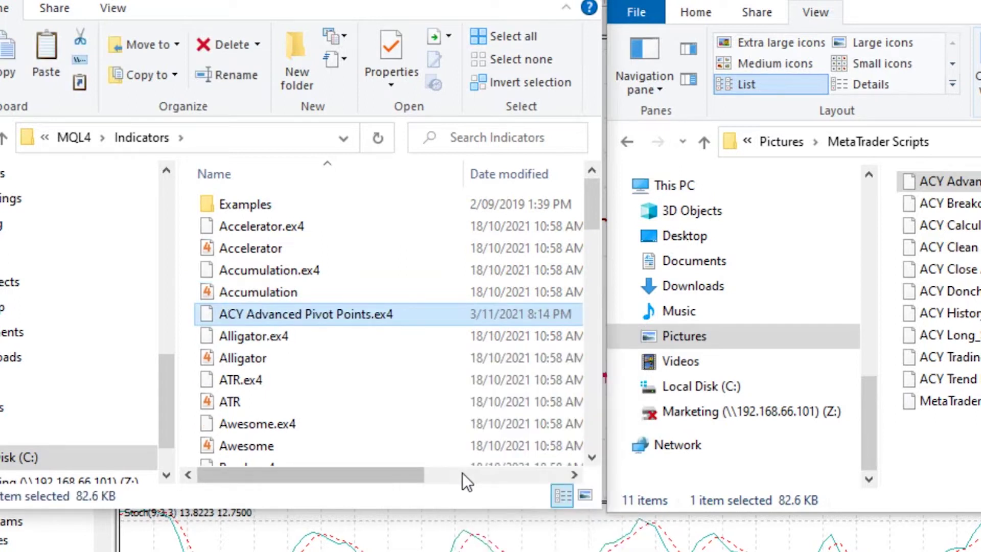
pyautogui.click(976, 450)
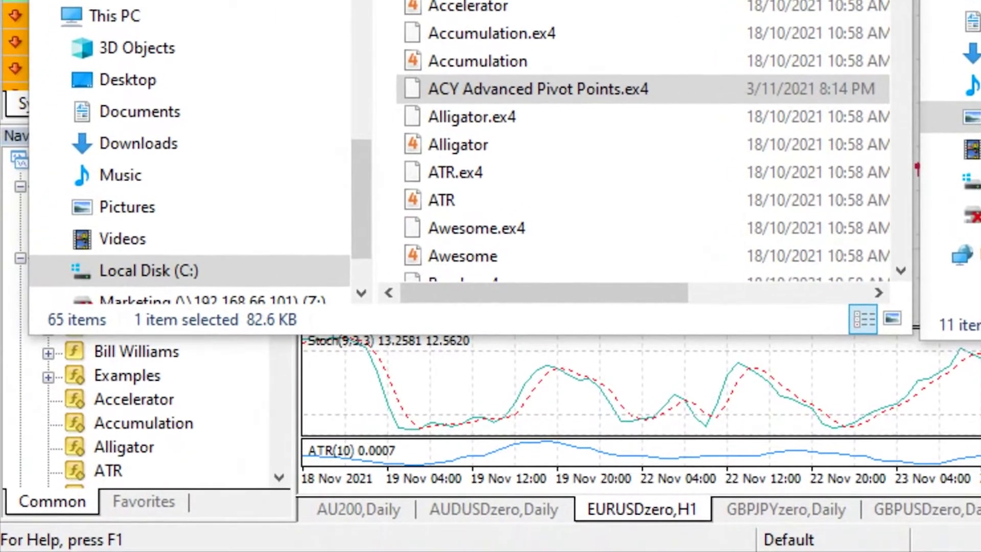
# - Restart MetaTrader 4 and find ACY Advanced Pivot Points in the Navigator's Indicators list
pyautogui.hotkey('alt', 'Tab')
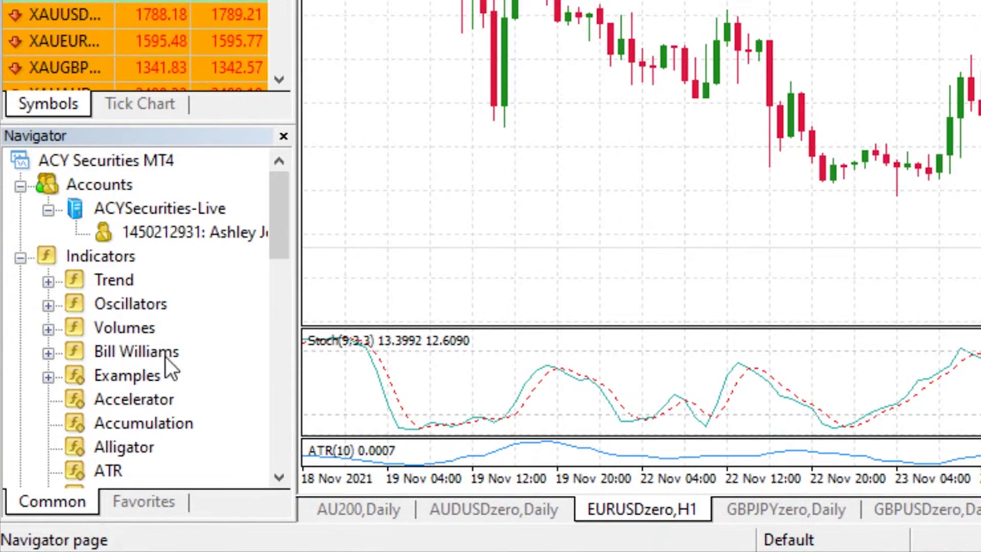
pyautogui.scroll(-4, 161, 355)
pyautogui.scroll(-2, 161, 351)
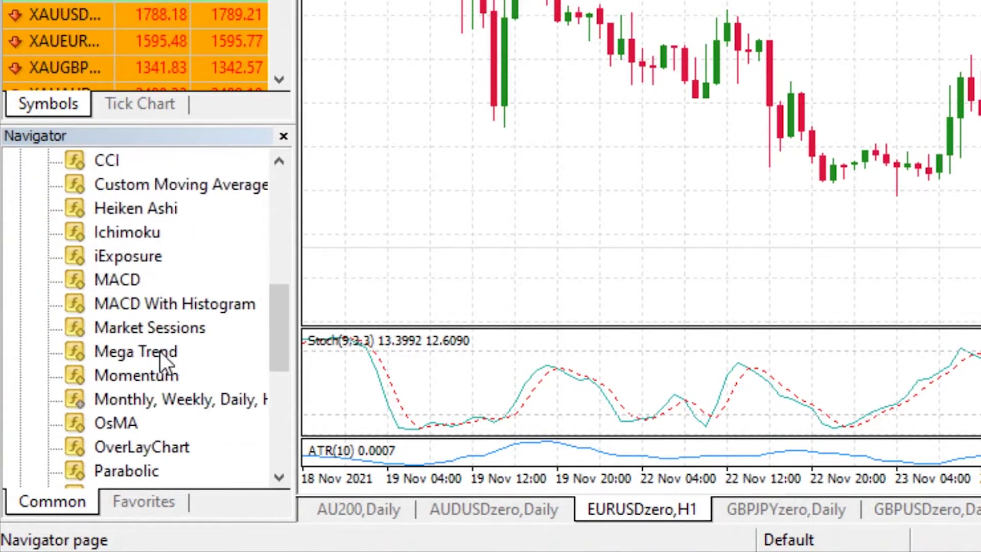
pyautogui.scroll(4, 160, 352)
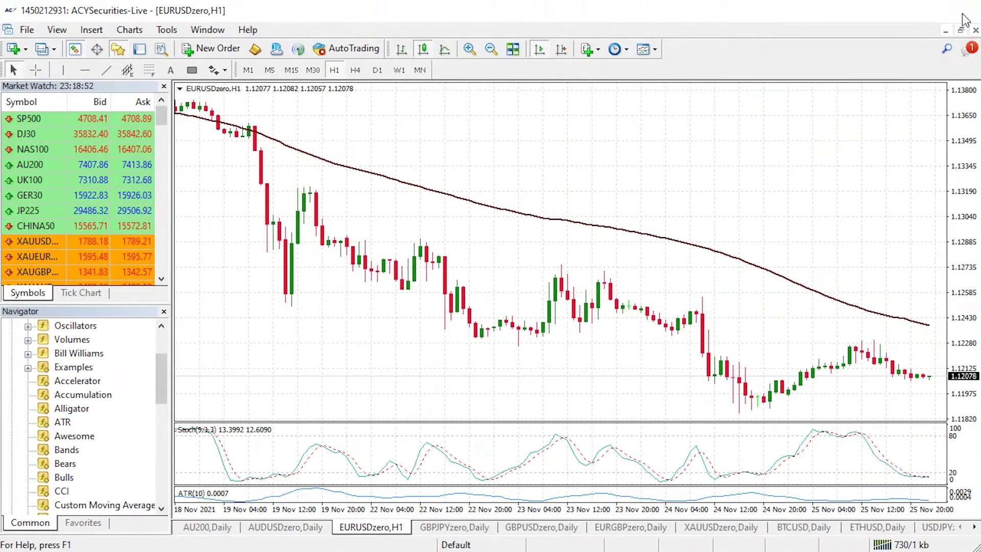
pyautogui.click(964, 11)
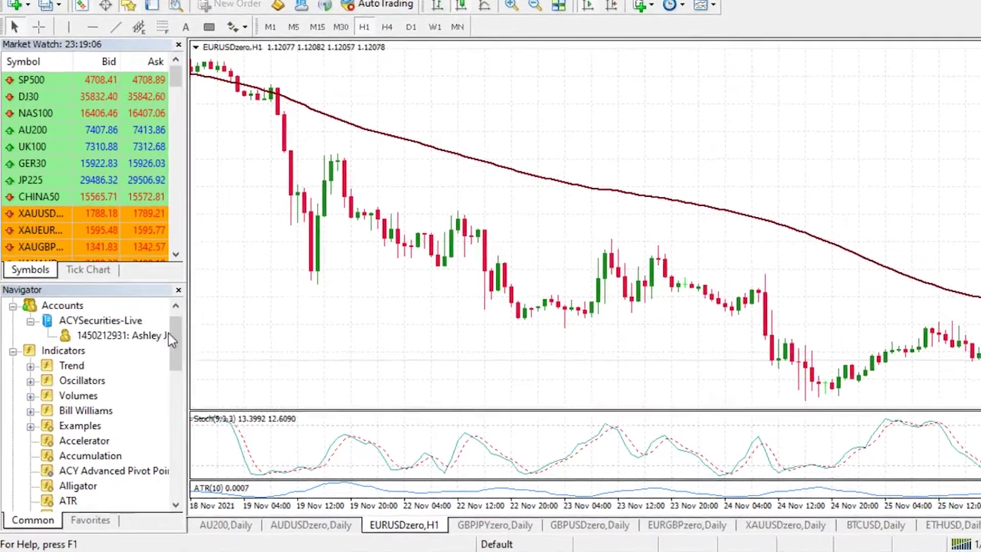
pyautogui.moveTo(157, 353); pyautogui.dragTo(163, 364)
pyautogui.scroll(-1, 278, 232)
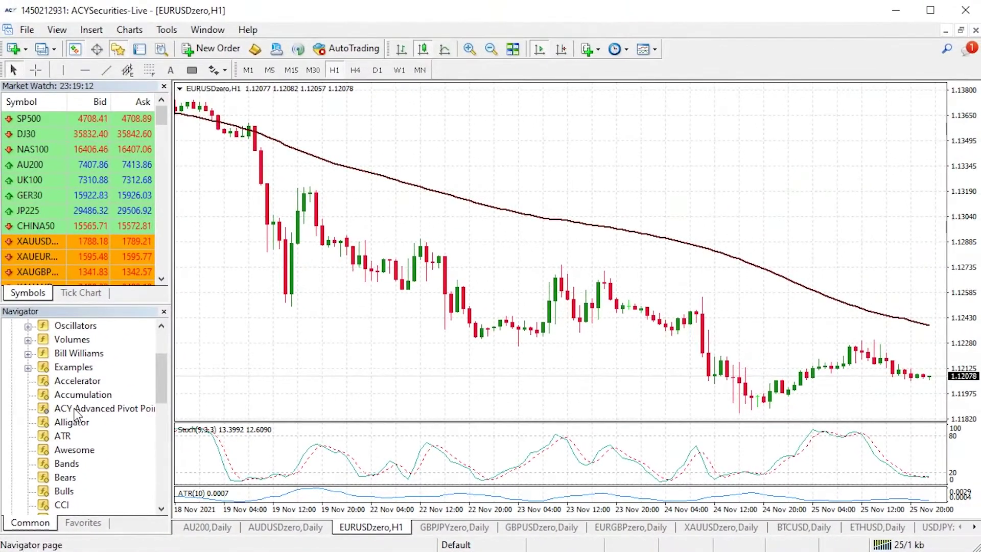
# - Drop ACY Advanced Pivot Points onto the EURUSD H1 chart, review its settings tabs, and confirm
pyautogui.click(80, 409)
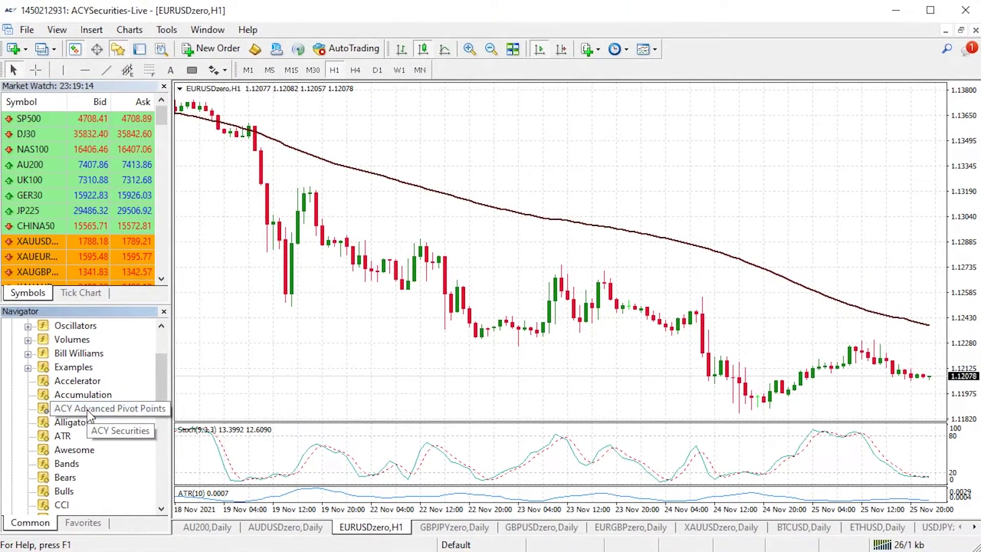
pyautogui.moveTo(86, 409); pyautogui.dragTo(384, 324)
pyautogui.moveTo(868, 28); pyautogui.dragTo(452, 124)
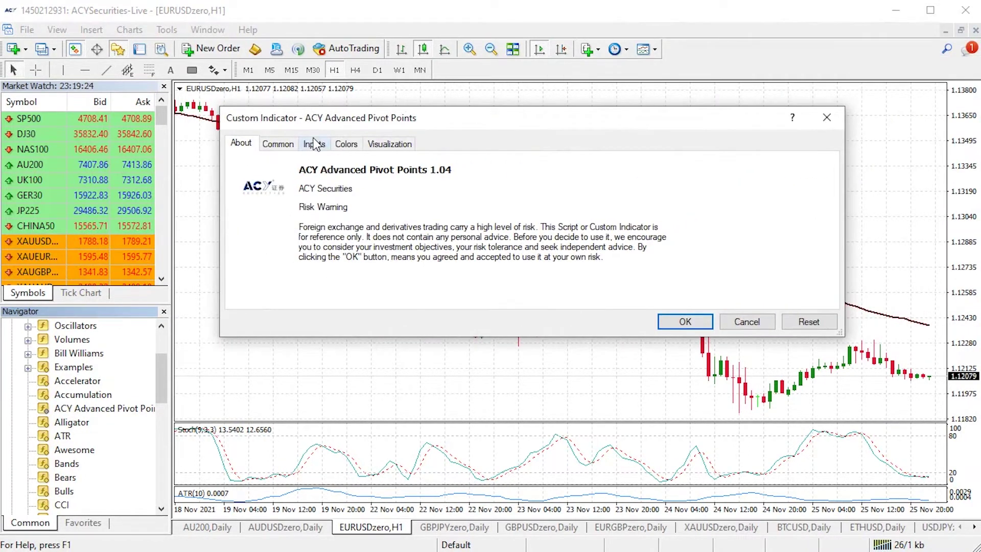
pyautogui.click(280, 146)
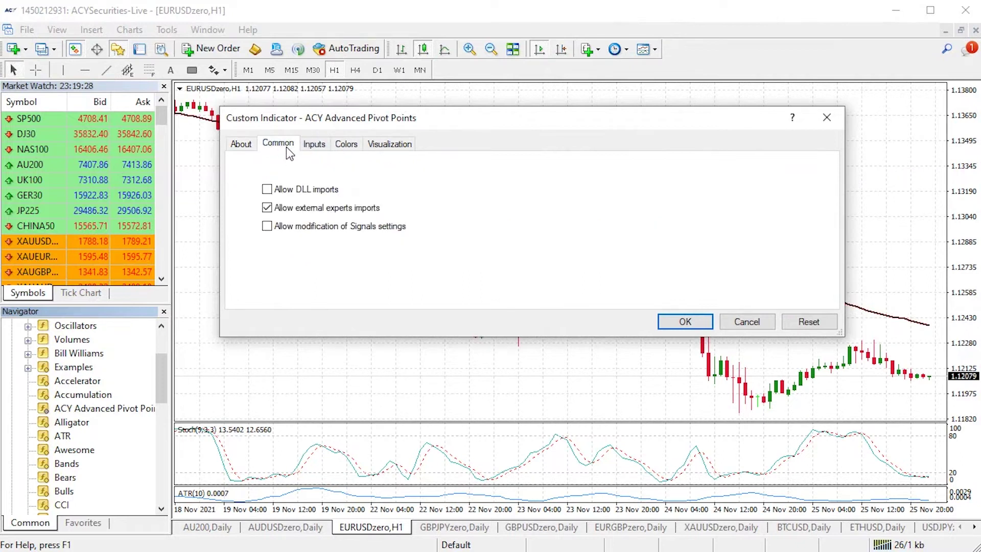
pyautogui.click(314, 145)
pyautogui.click(347, 145)
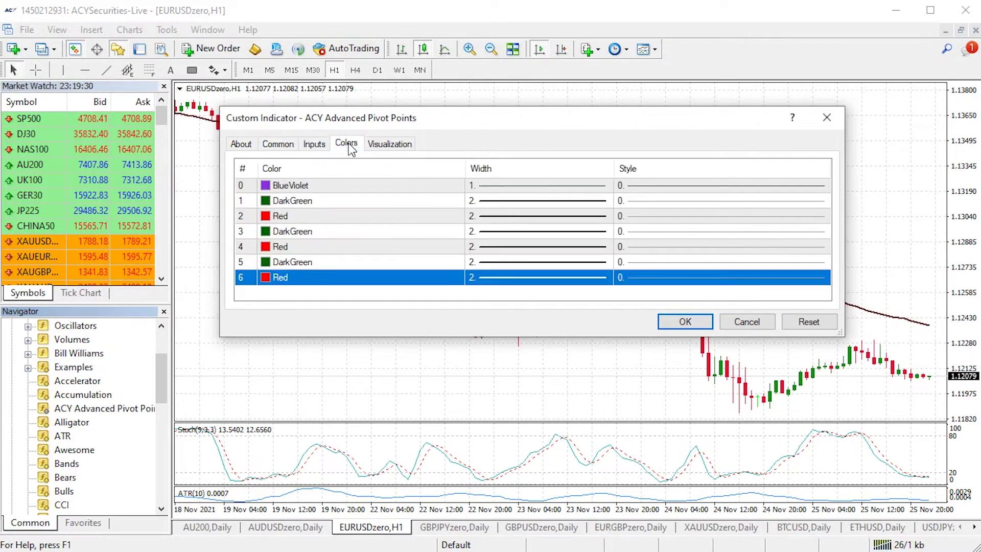
pyautogui.click(388, 146)
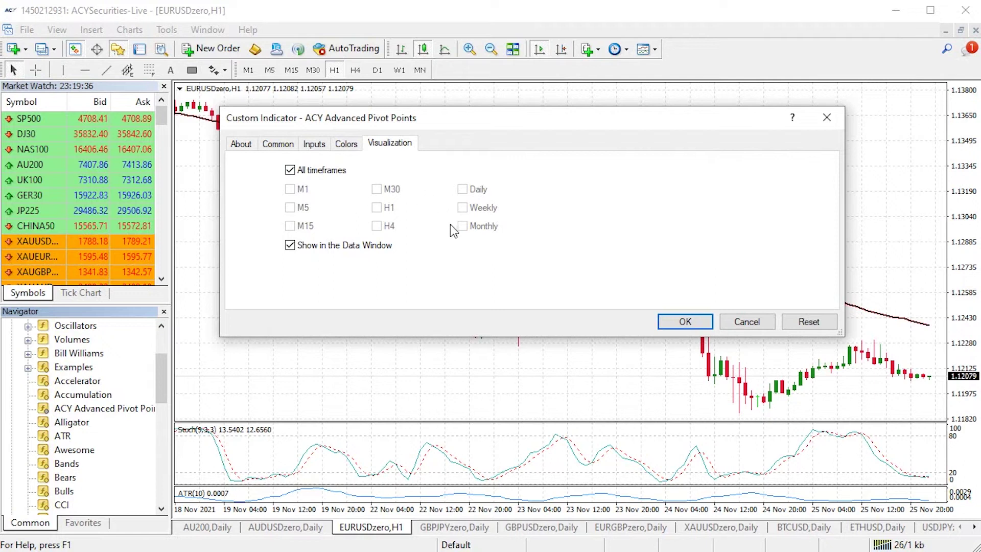
pyautogui.click(252, 143)
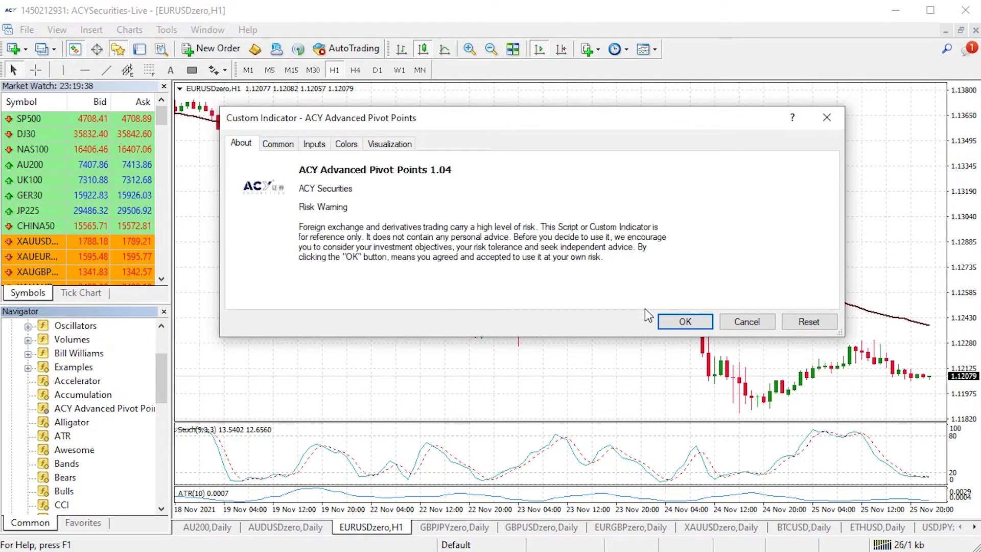
pyautogui.click(689, 321)
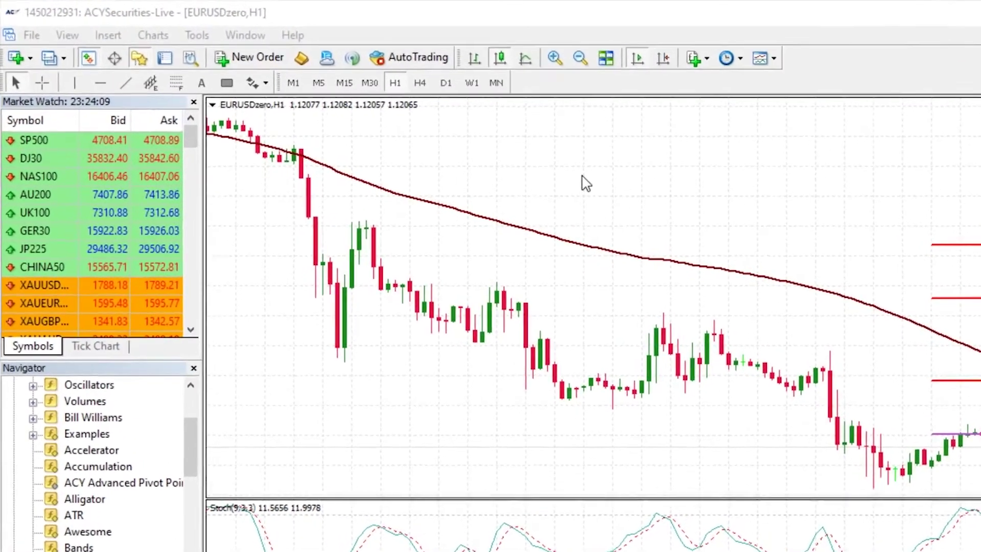
pyautogui.rightClick(493, 149)
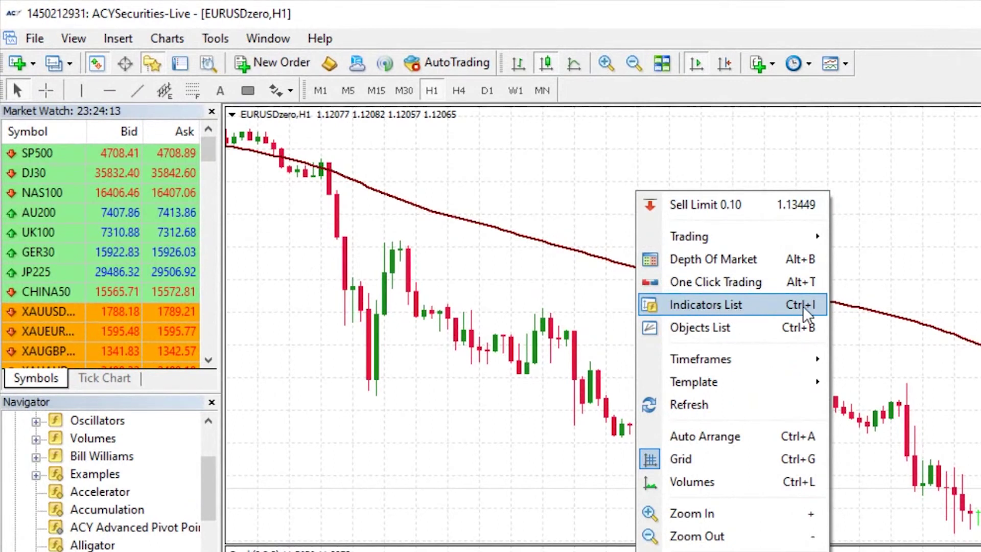
pyautogui.click(751, 299)
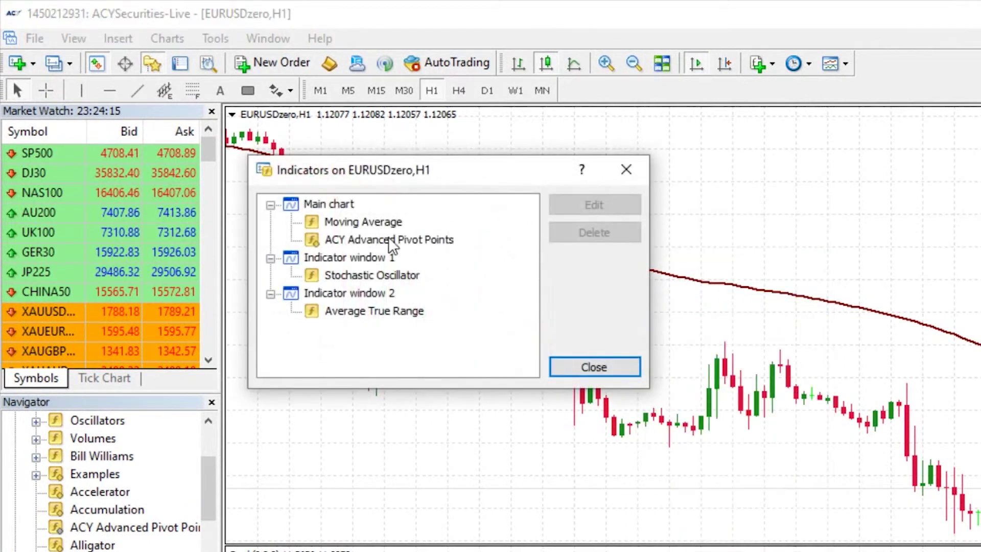
pyautogui.click(411, 242)
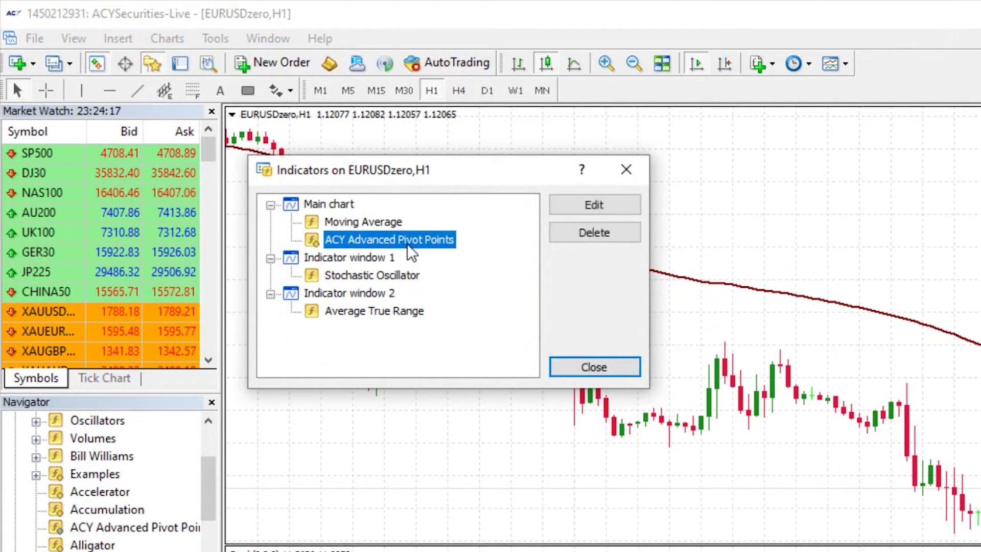
pyautogui.click(606, 203)
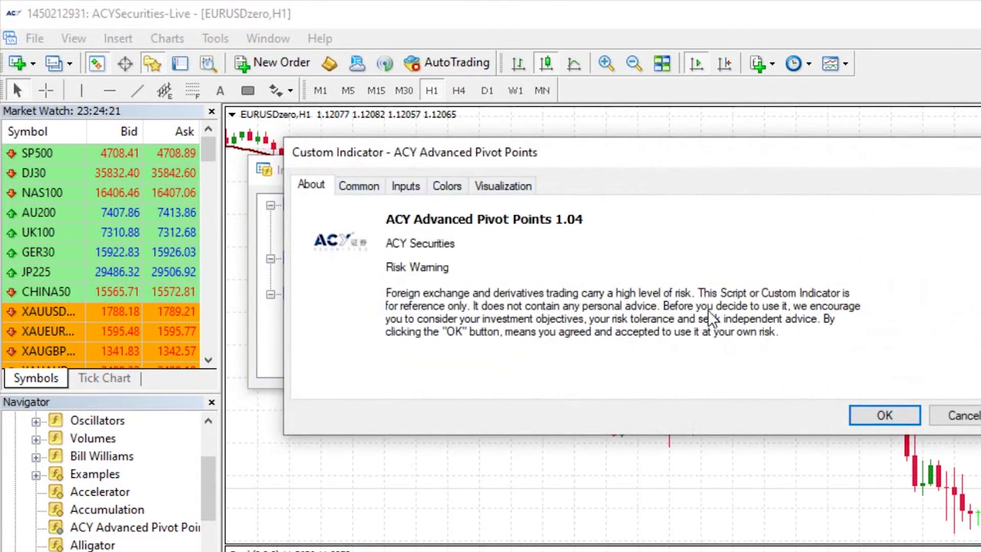
pyautogui.click(447, 192)
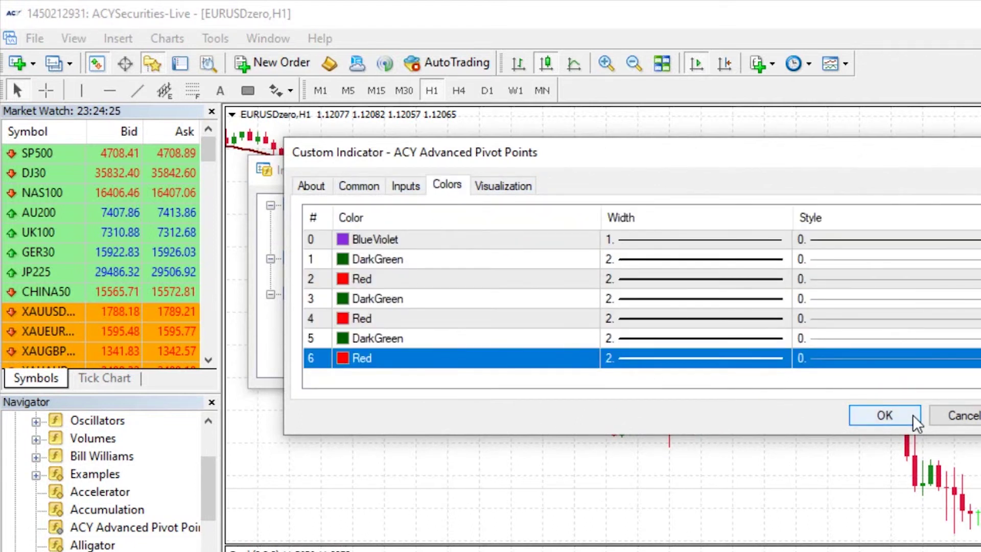
pyautogui.click(884, 414)
pyautogui.press('Escape')
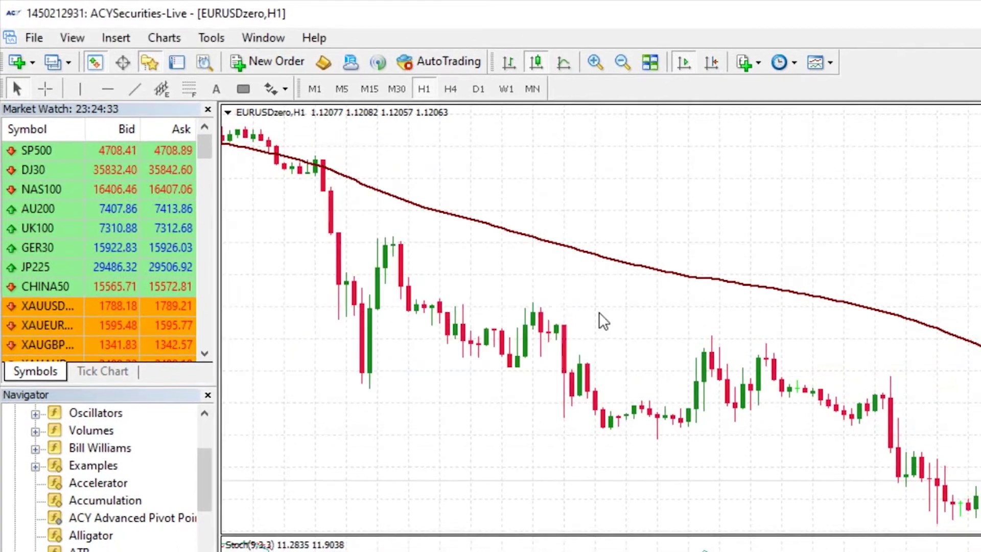